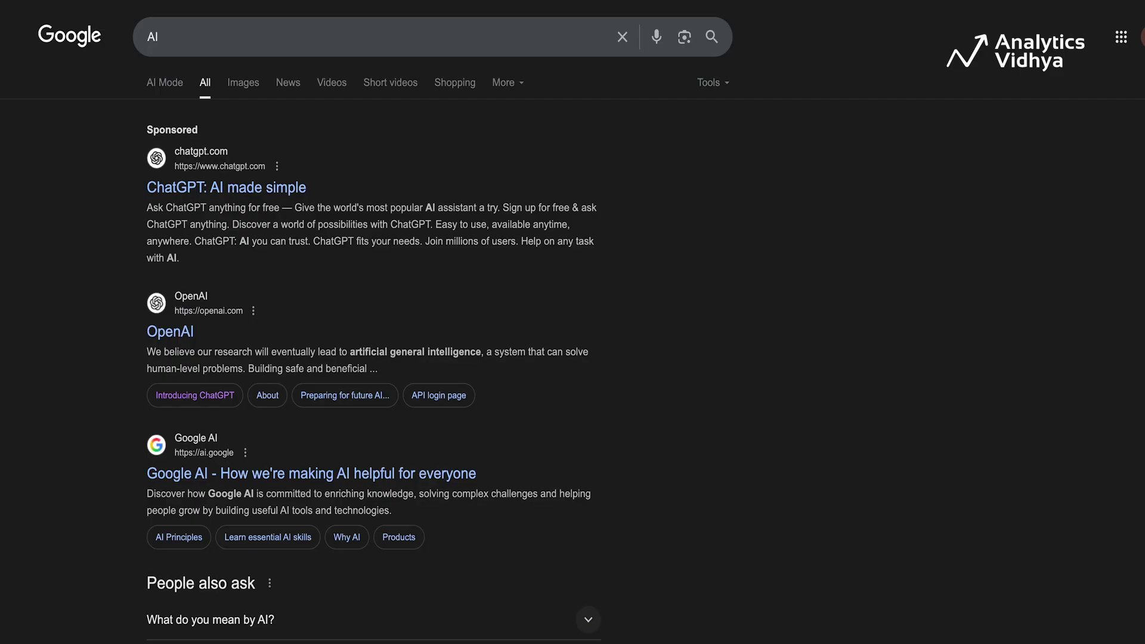
Scroll down while setting up the Perplexity and Google windows side by side
{"action": "scroll", "coordinate": [573, 322], "scroll_direction": "down", "scroll_amount": 8}
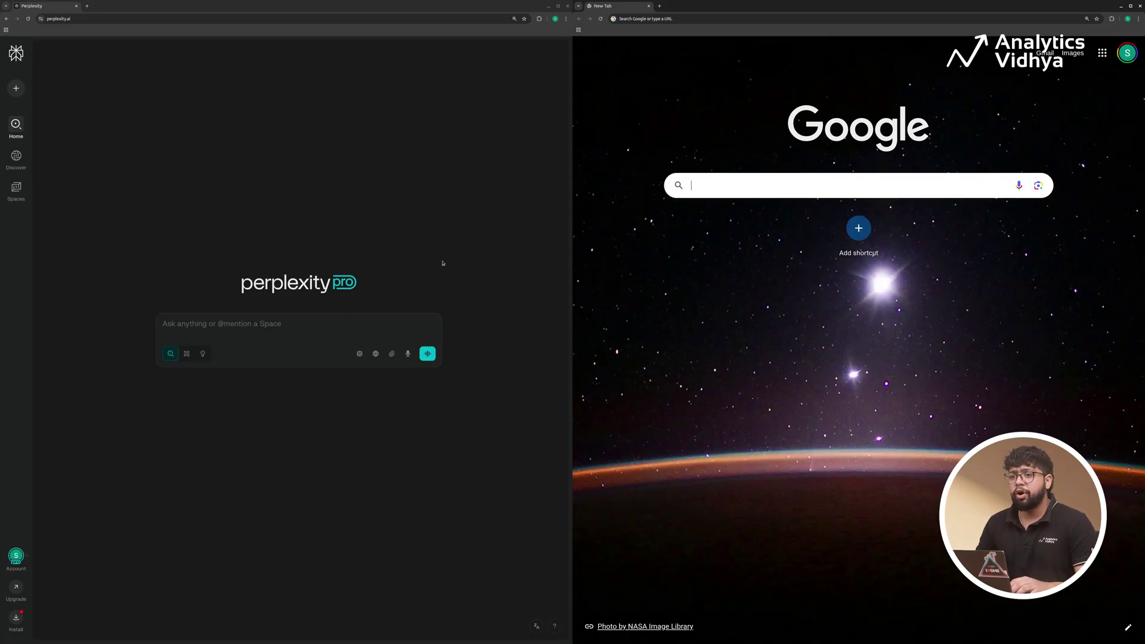
{"action": "left_click", "coordinate": [282, 322]}
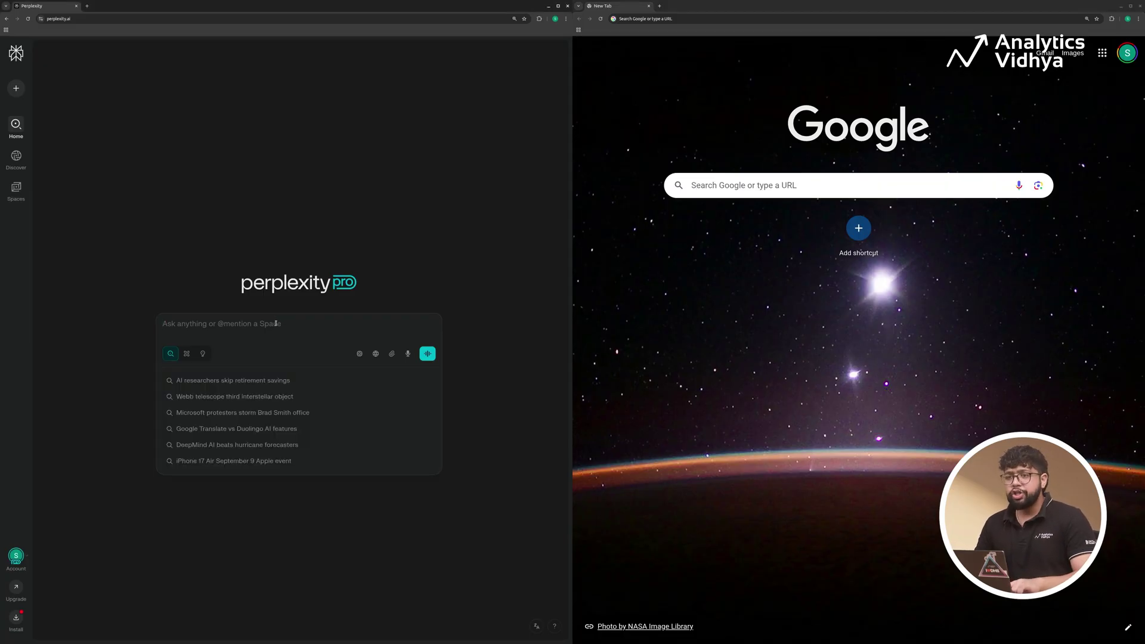
{"action": "type", "text": "Explain generative AI in simple terms"}
{"action": "left_click", "coordinate": [708, 177]}
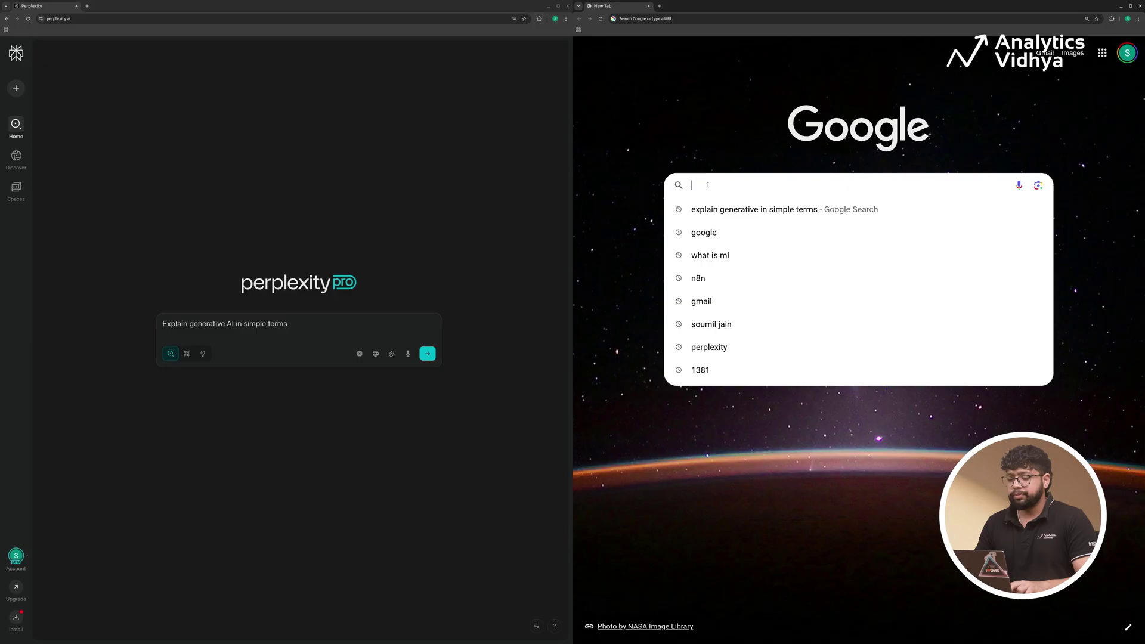
{"action": "type", "text": "Explain generative AI in simple terms"}
{"action": "key", "text": "Return"}
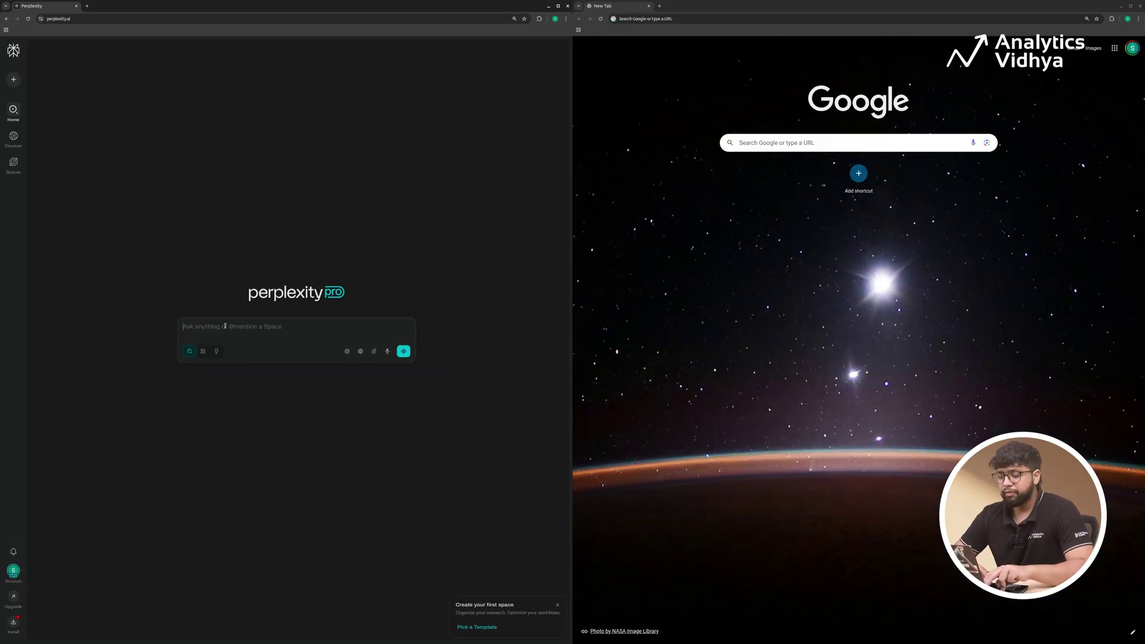
{"action": "type", "text": "generate a financial report for this quarter for reliance shares"}
{"action": "left_click", "coordinate": [749, 141]}
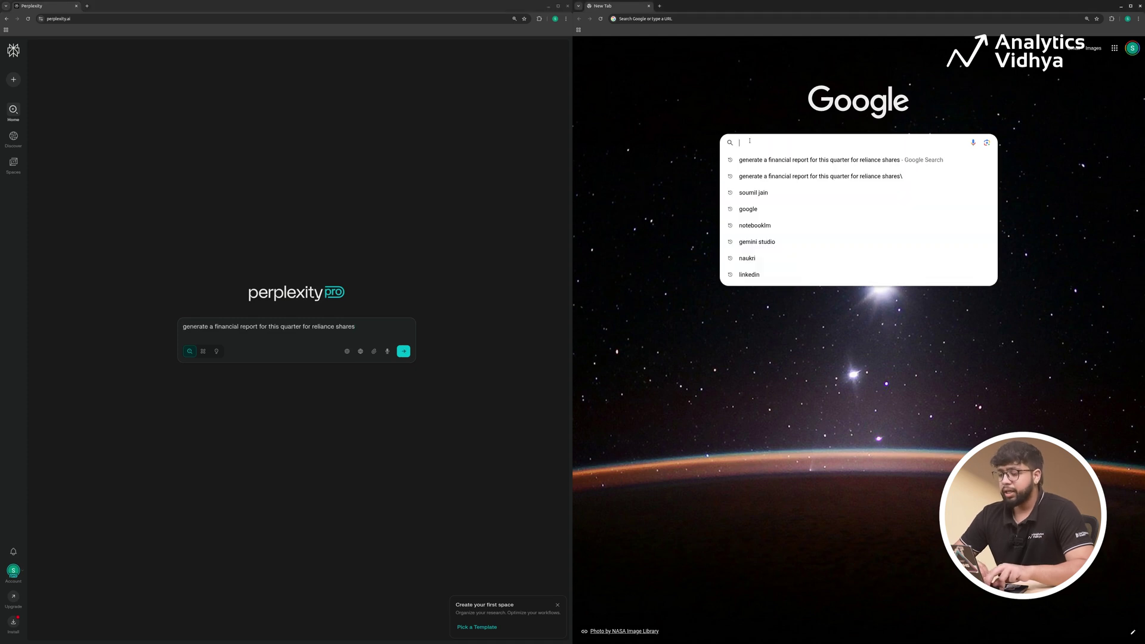
{"action": "type", "text": "generate a financial report for this quarter for reliance shares"}
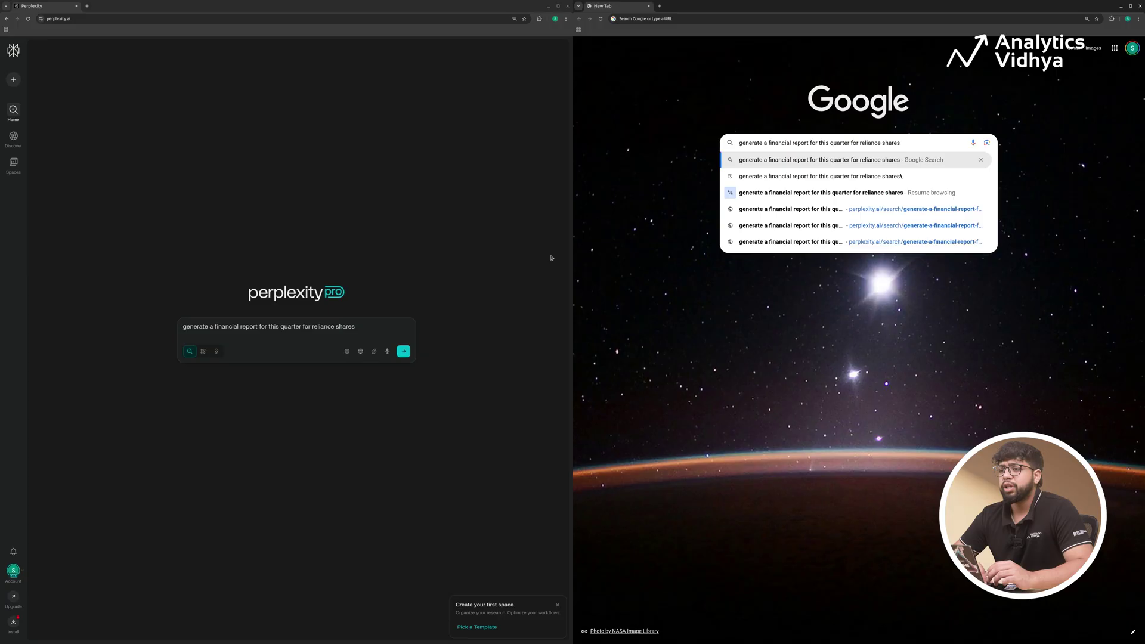
{"action": "left_click", "coordinate": [406, 352]}
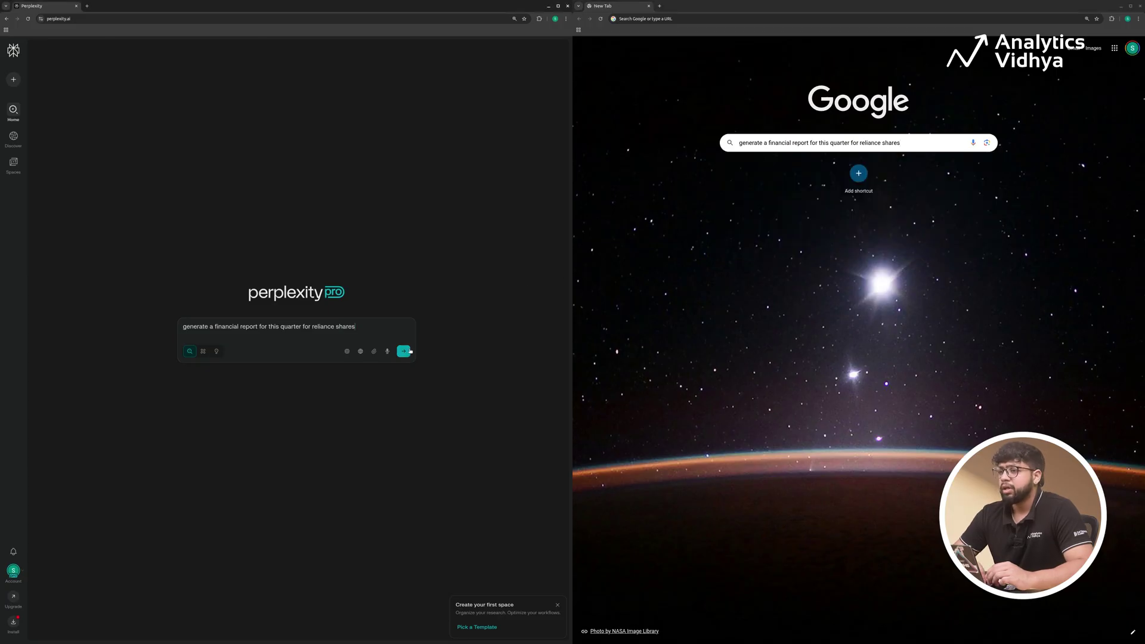
{"action": "left_click", "coordinate": [939, 141]}
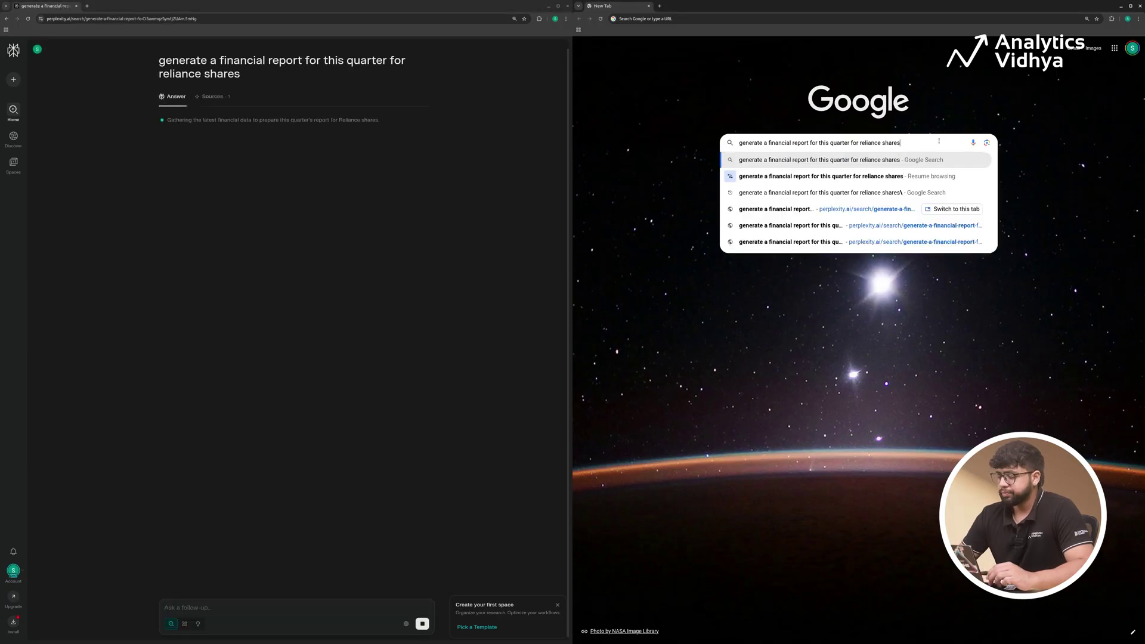
{"action": "key", "text": "Return"}
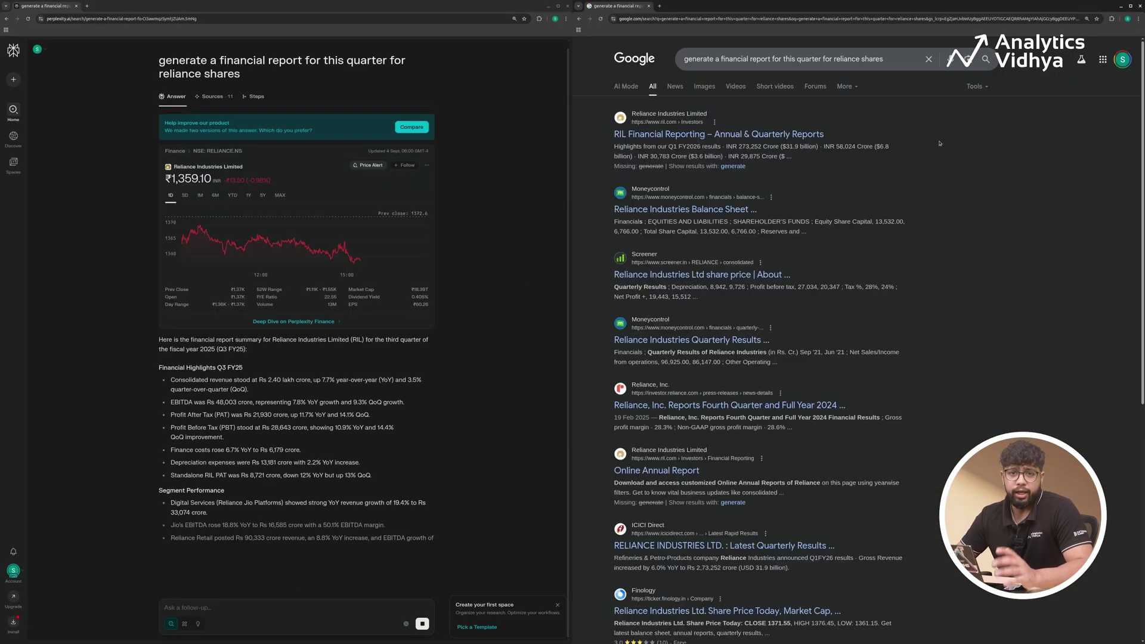
{"action": "left_click", "coordinate": [626, 86]}
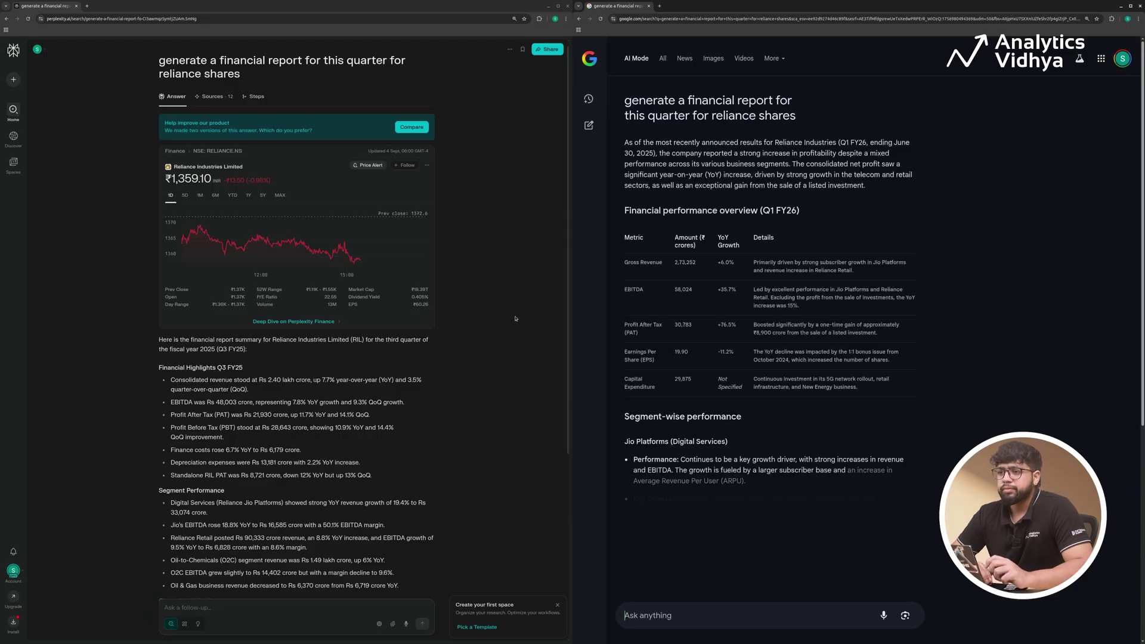
{"action": "scroll", "coordinate": [467, 392], "scroll_direction": "up", "scroll_amount": 1}
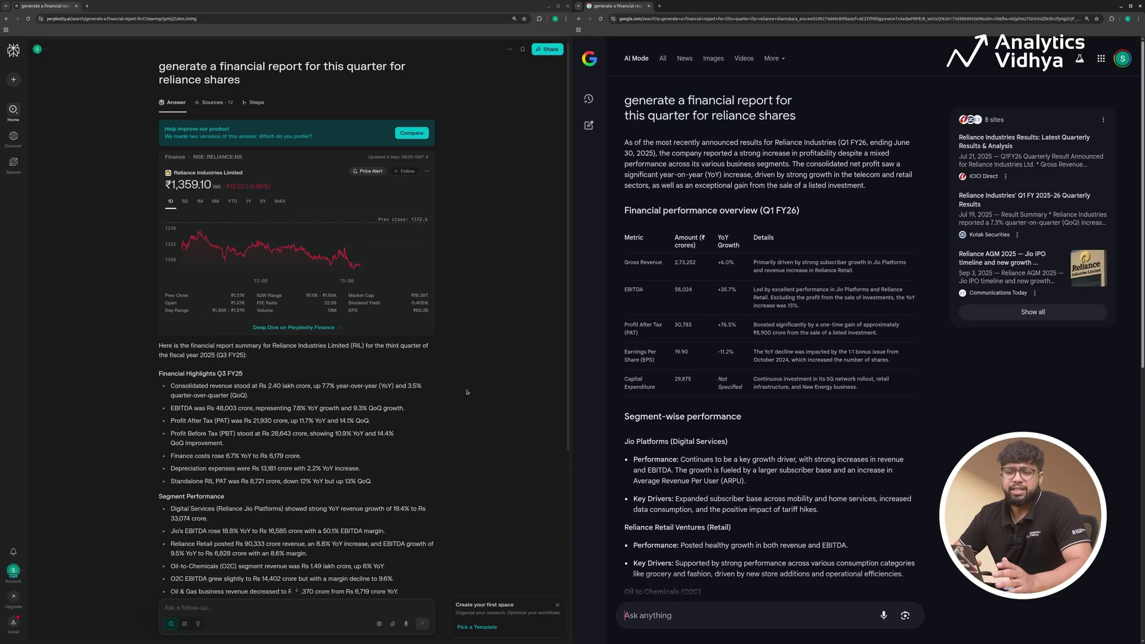
{"action": "scroll", "coordinate": [467, 392], "scroll_direction": "down", "scroll_amount": 5}
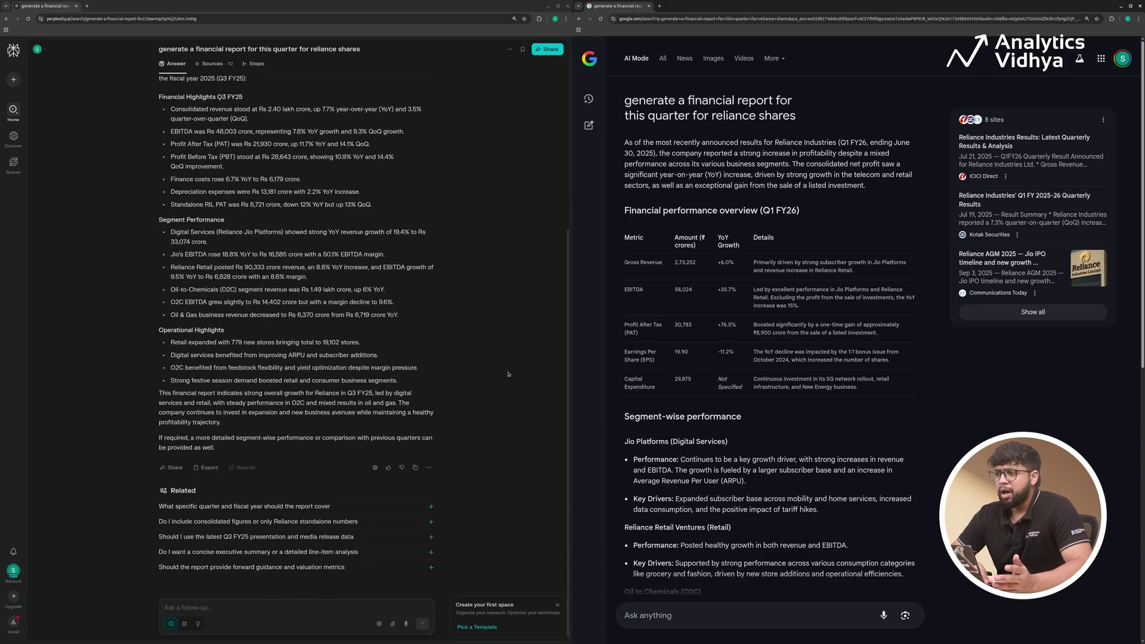
{"action": "scroll", "coordinate": [630, 399], "scroll_direction": "down", "scroll_amount": 3}
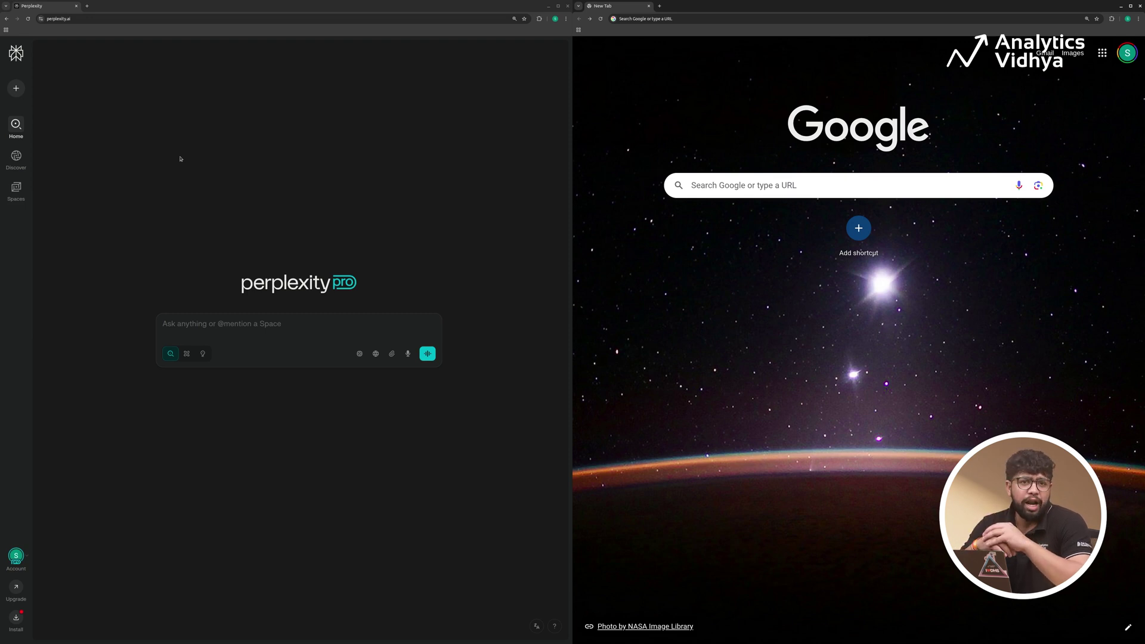
Write the prompt 'create an image of google vs perplexity AI' in Perplexity
{"action": "left_click", "coordinate": [255, 321]}
{"action": "type", "text": "creat"}
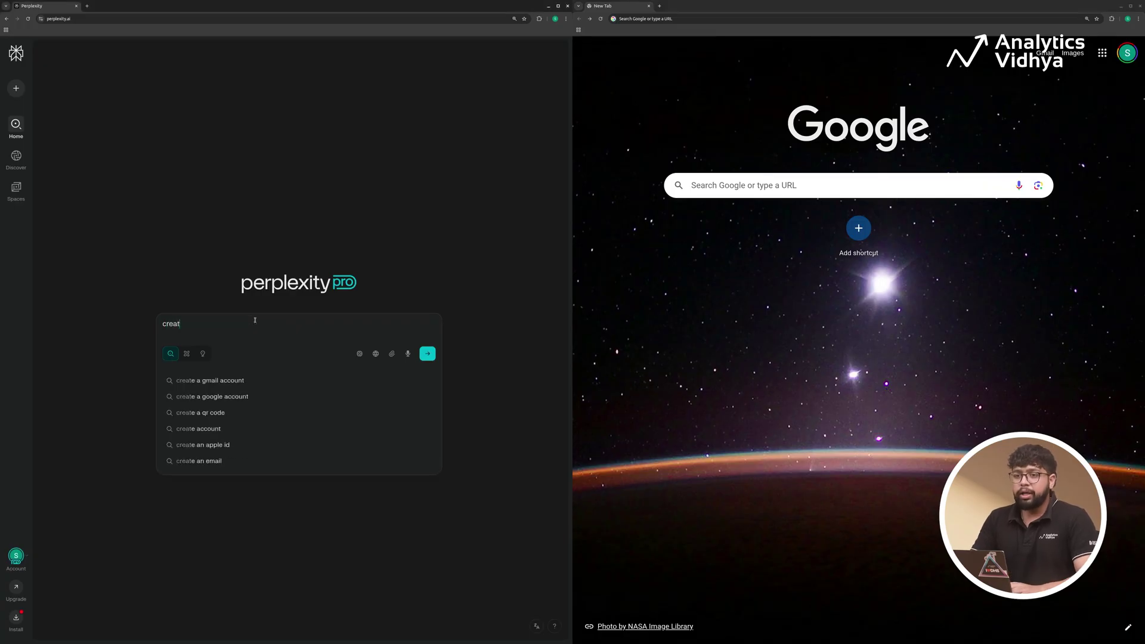
{"action": "type", "text": "e an imag"}
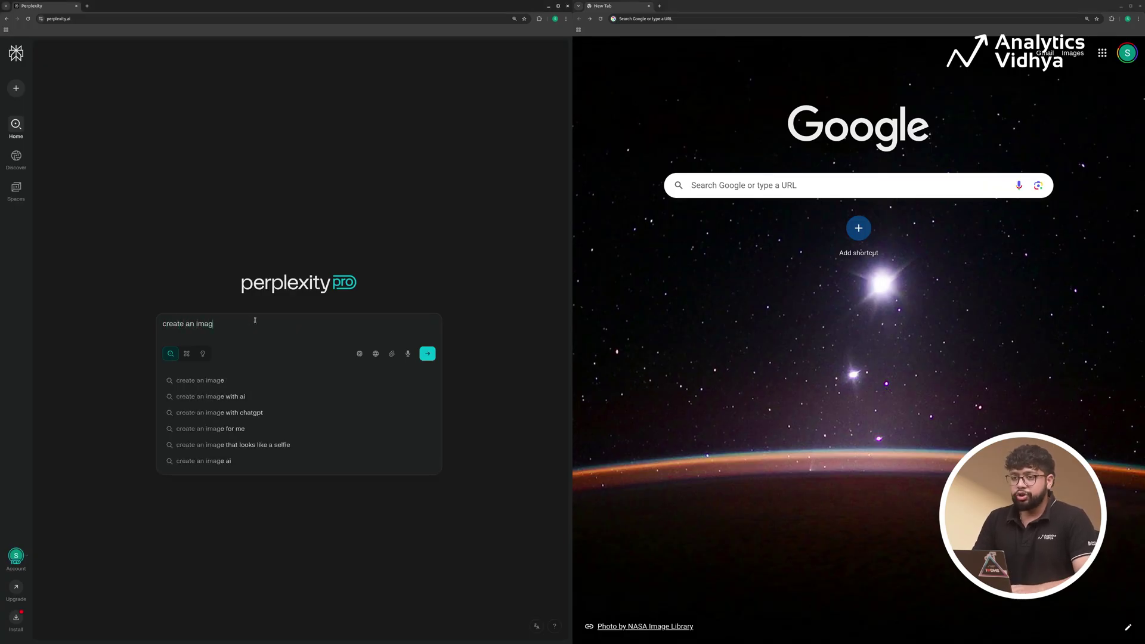
{"action": "type", "text": "e of "}
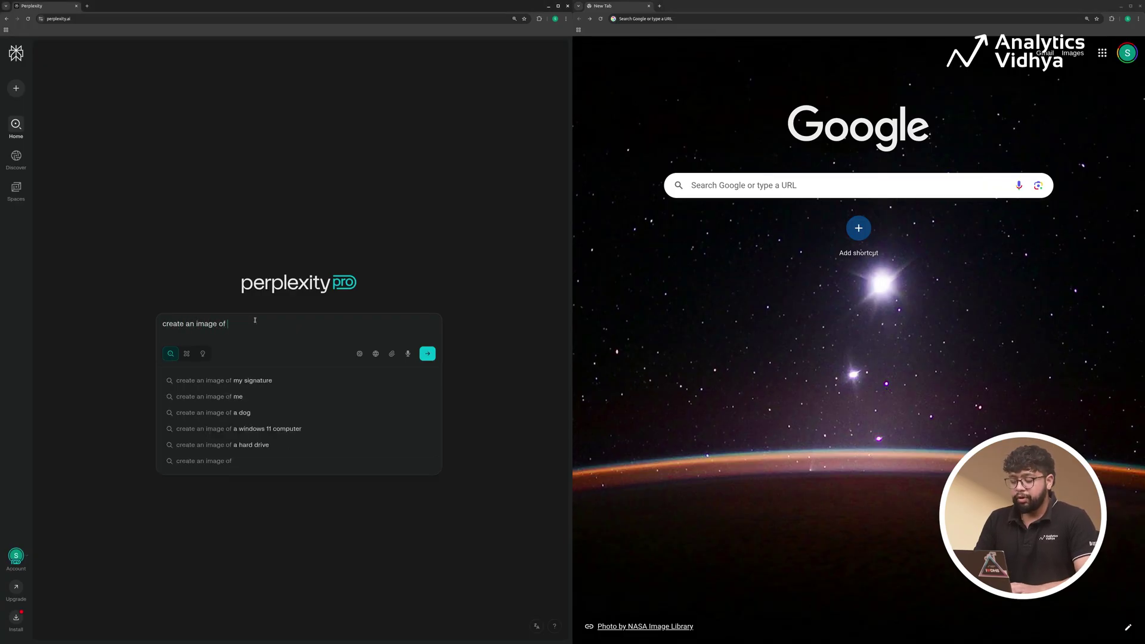
{"action": "type", "text": "google "}
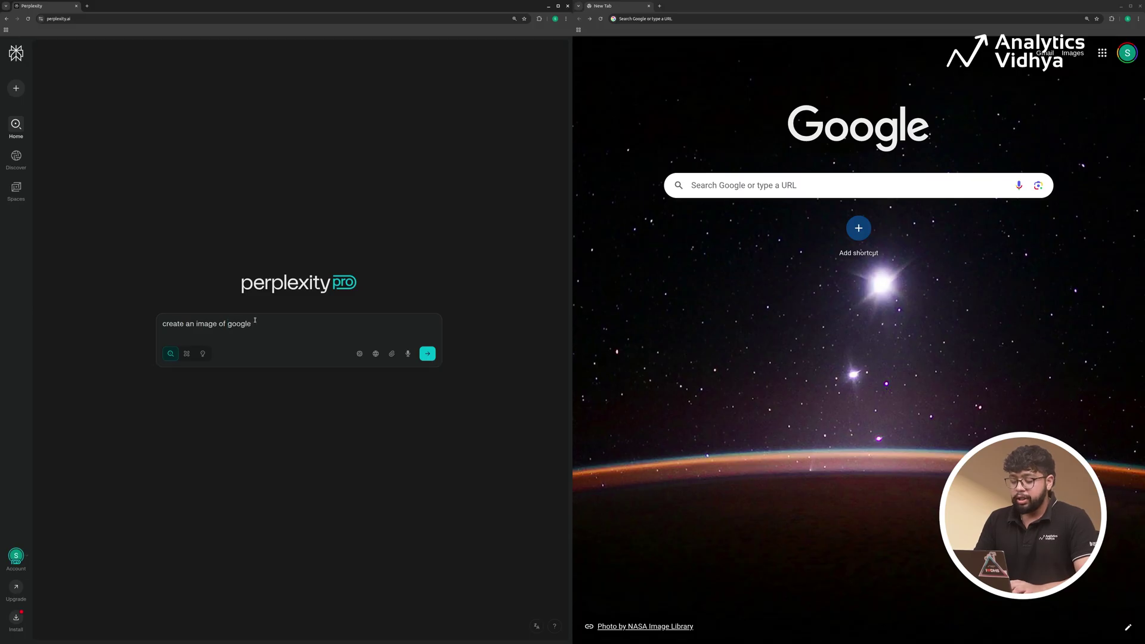
{"action": "type", "text": "vs perplexity "}
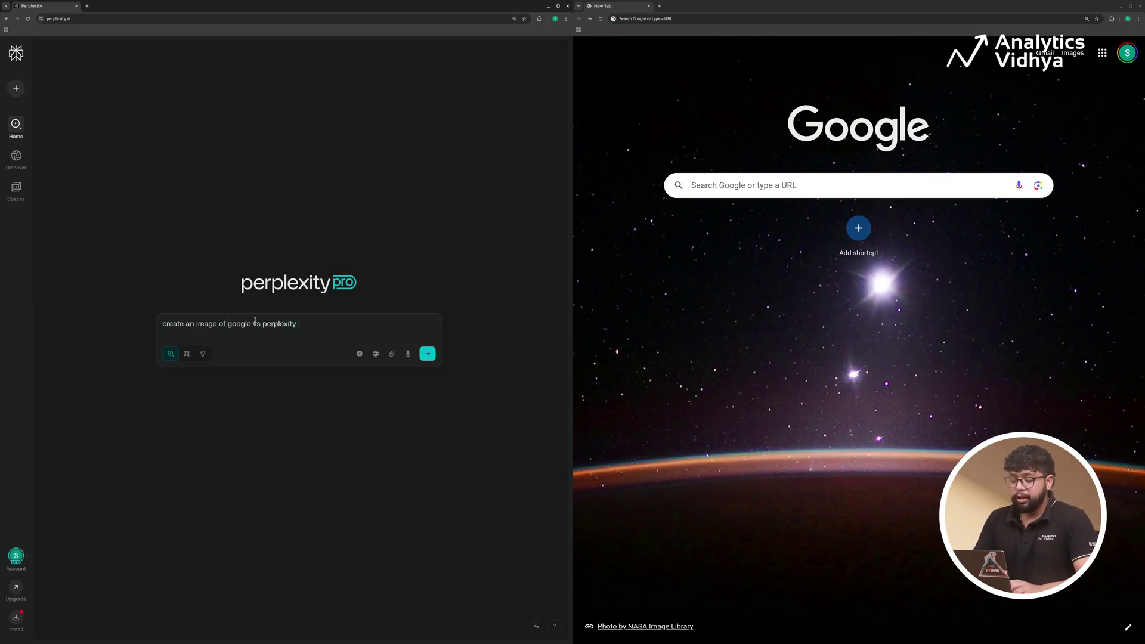
{"action": "type", "text": "AI"}
{"action": "key", "text": "ctrl+a"}
{"action": "key", "text": "ctrl+c"}
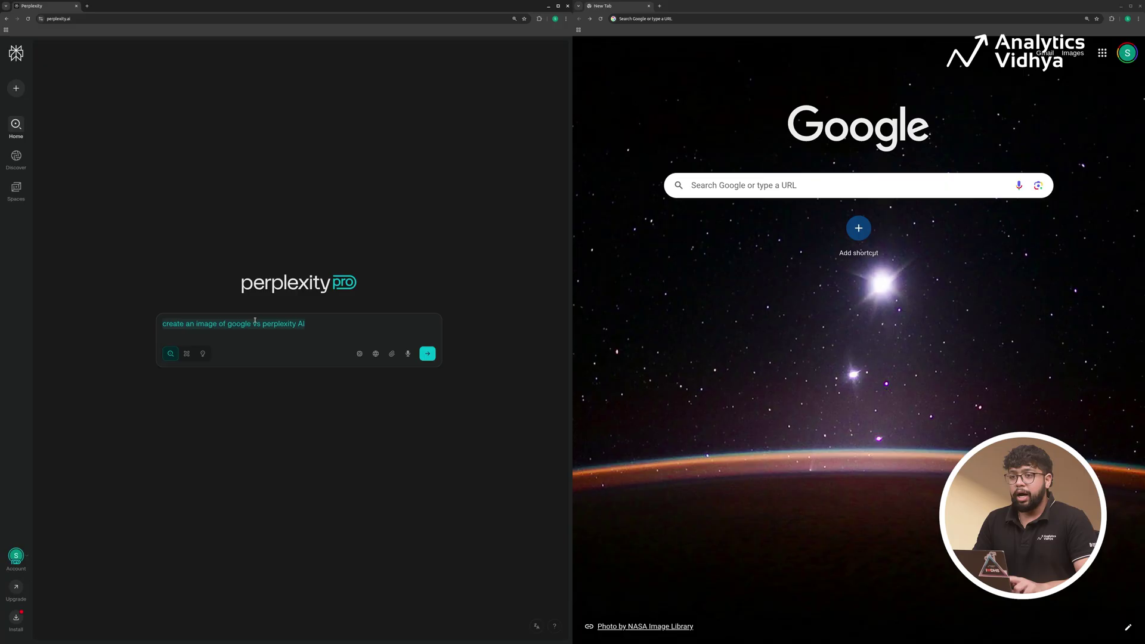
Run the same prompt in both Google and Perplexity, then view Google's image results
{"action": "left_click", "coordinate": [705, 195]}
{"action": "key", "text": "ctrl+v"}
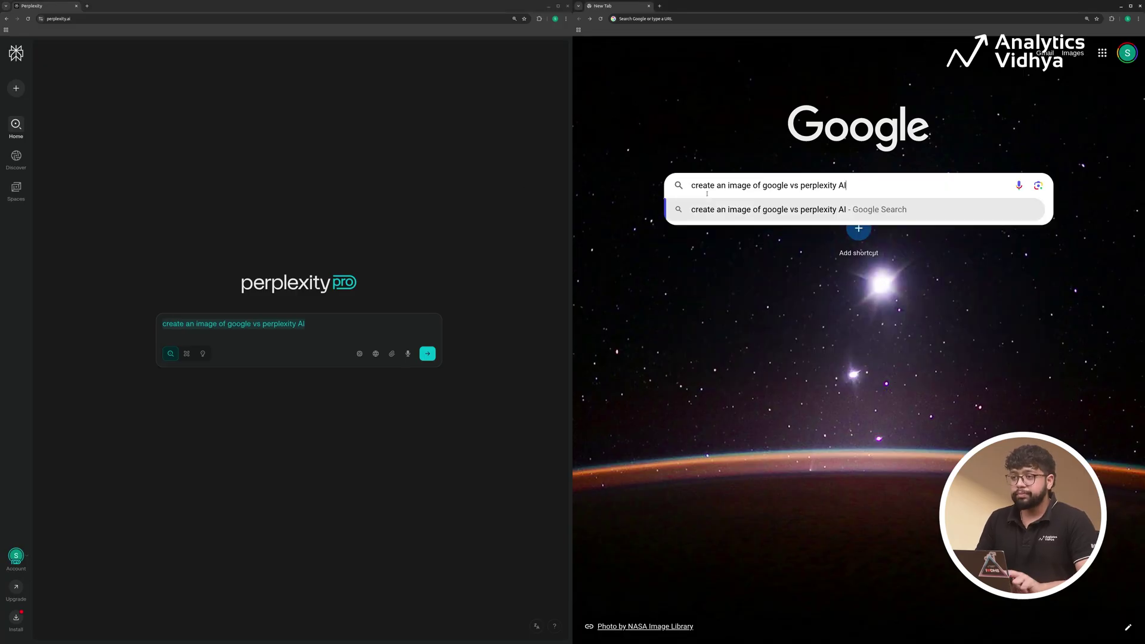
{"action": "key", "text": "Return"}
{"action": "left_click", "coordinate": [428, 353]}
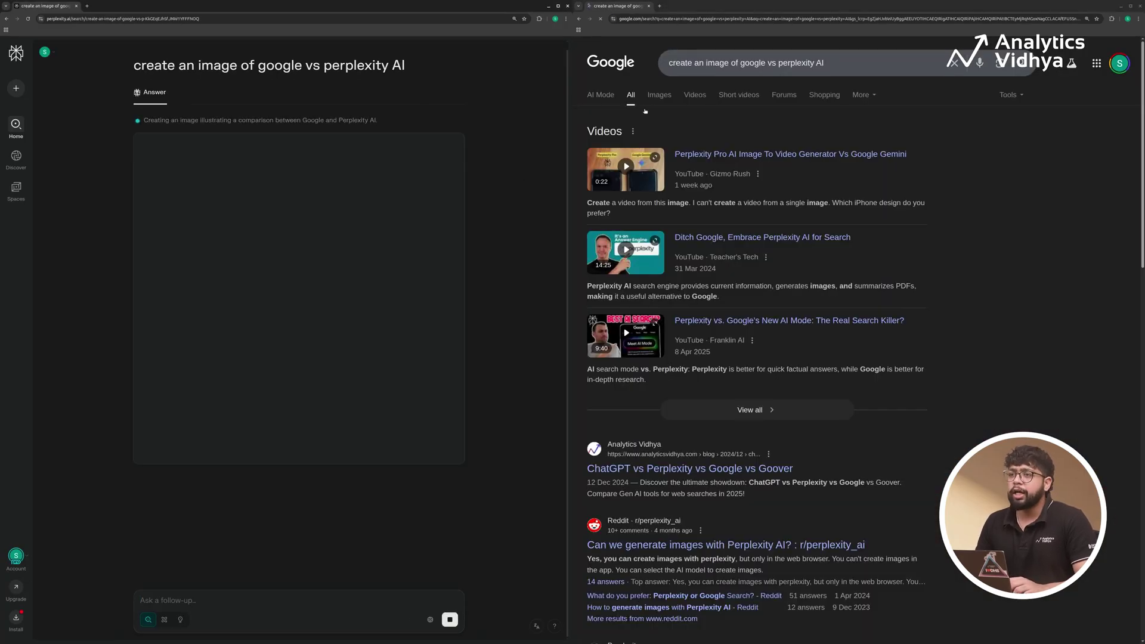
{"action": "left_click", "coordinate": [658, 96]}
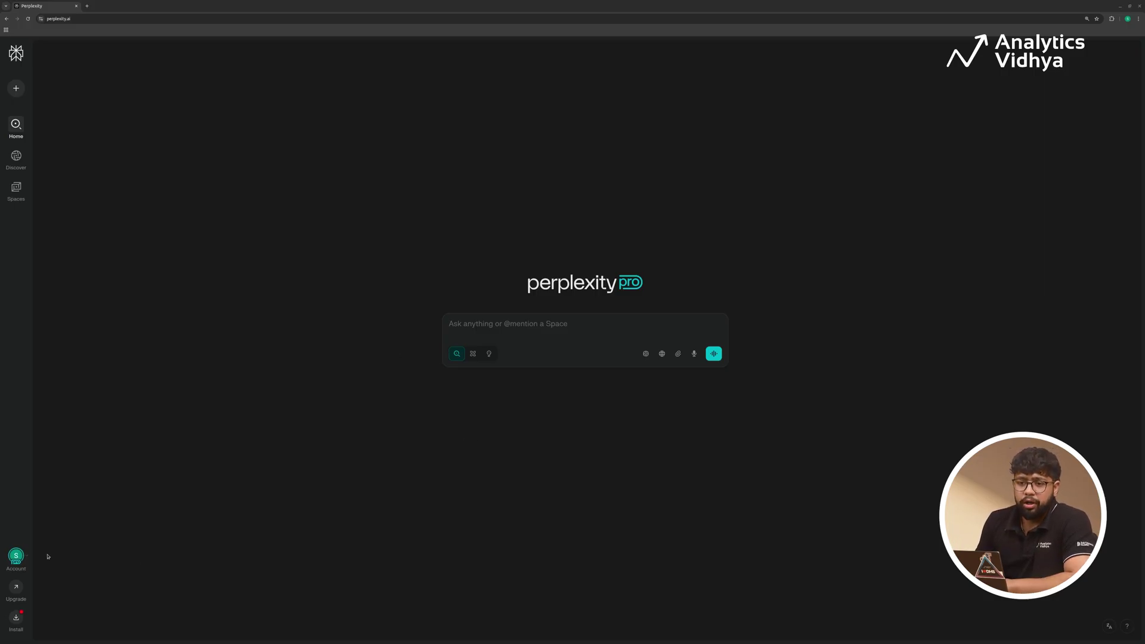
Replace the Personalization introduction with one saying you're a data science beginner wanting very simplified explanations
{"action": "left_click", "coordinate": [16, 555]}
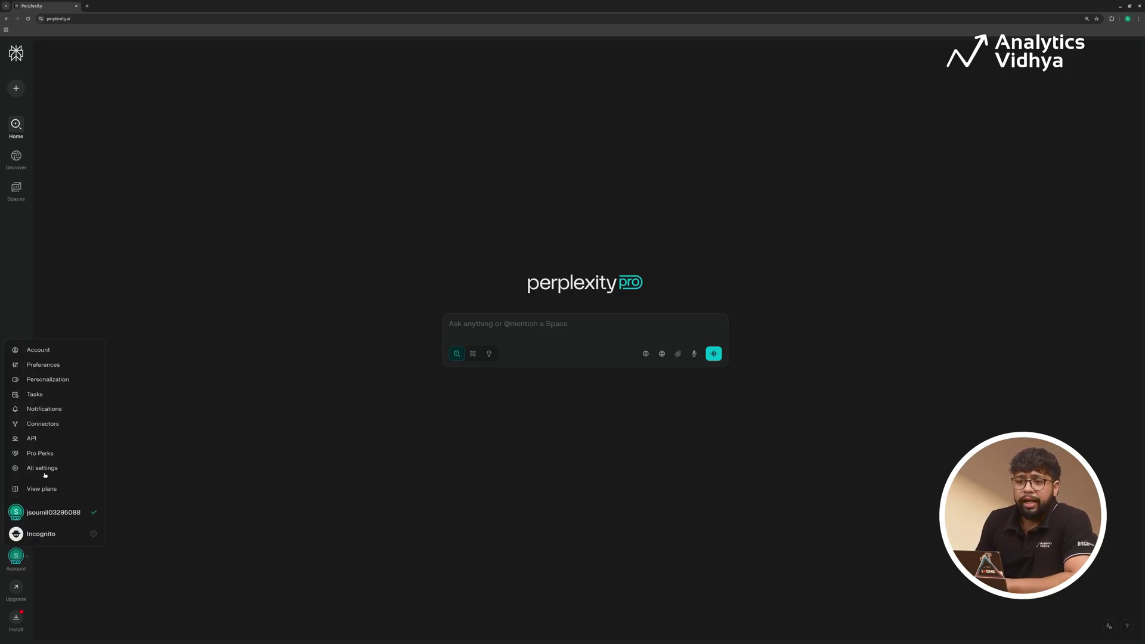
{"action": "left_click", "coordinate": [34, 382]}
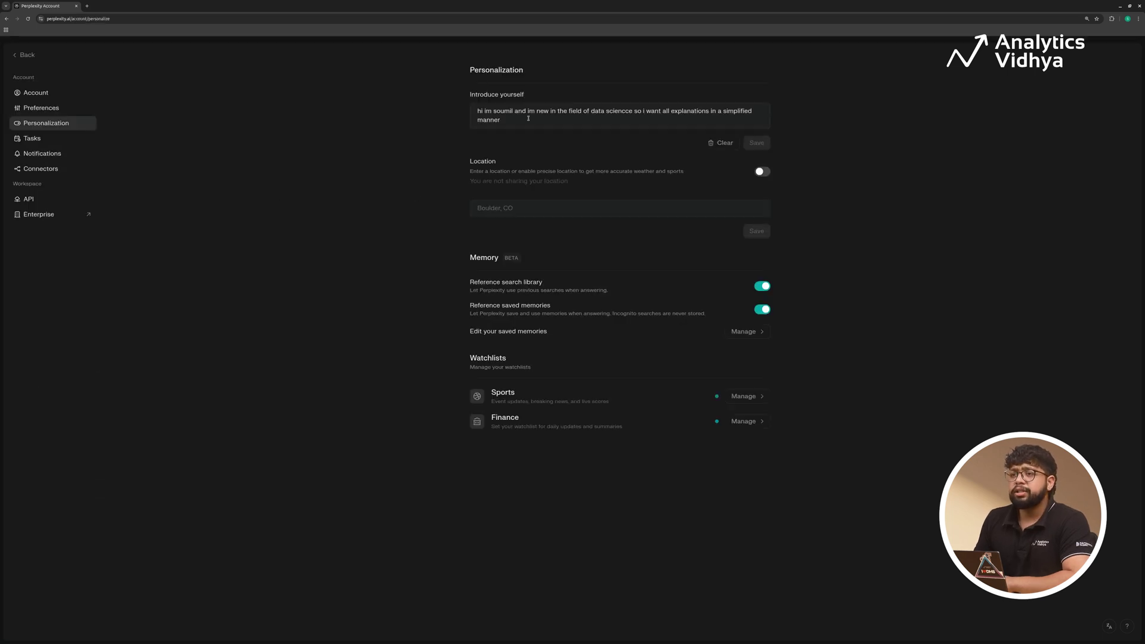
{"action": "key", "text": "ctrl+a"}
{"action": "key", "text": "BackSpace"}
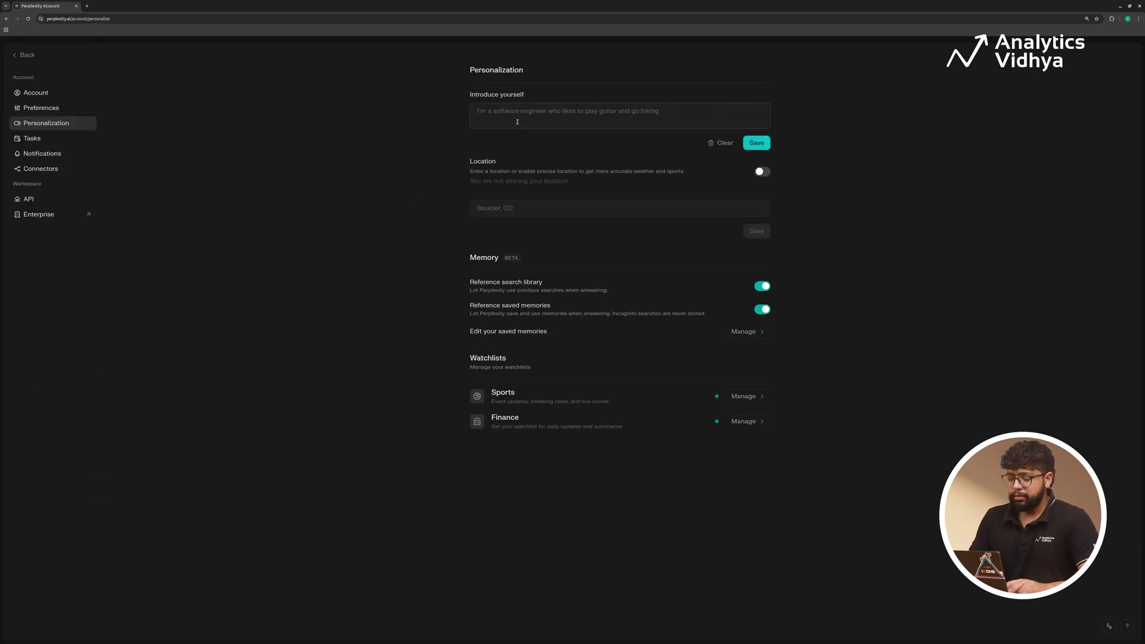
{"action": "type", "text": "Hi im so"}
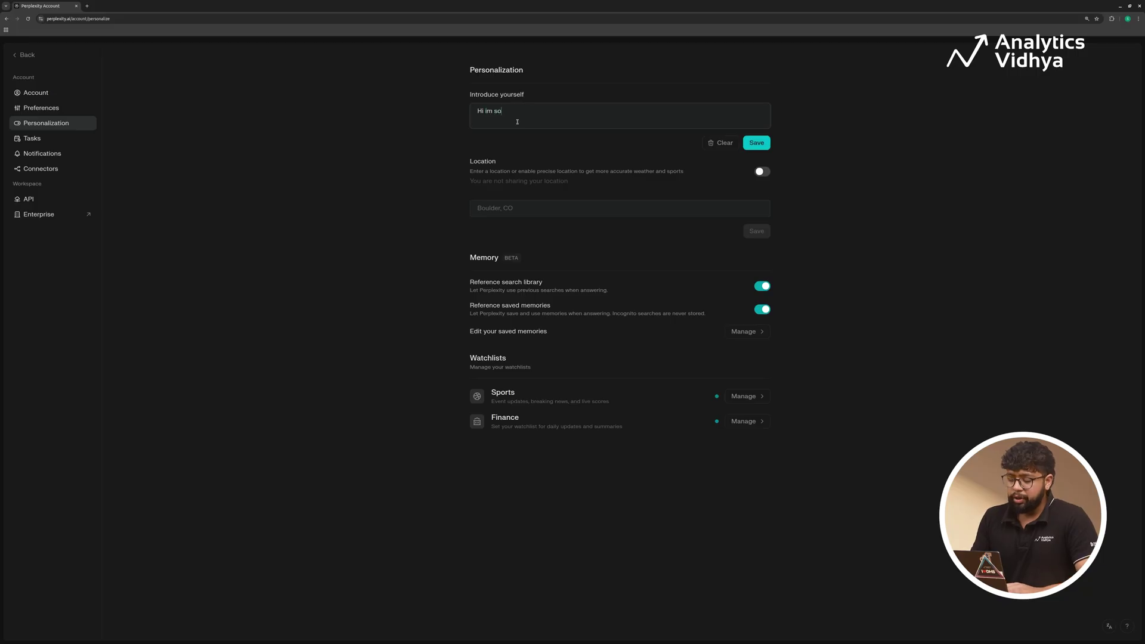
{"action": "type", "text": "umil and "}
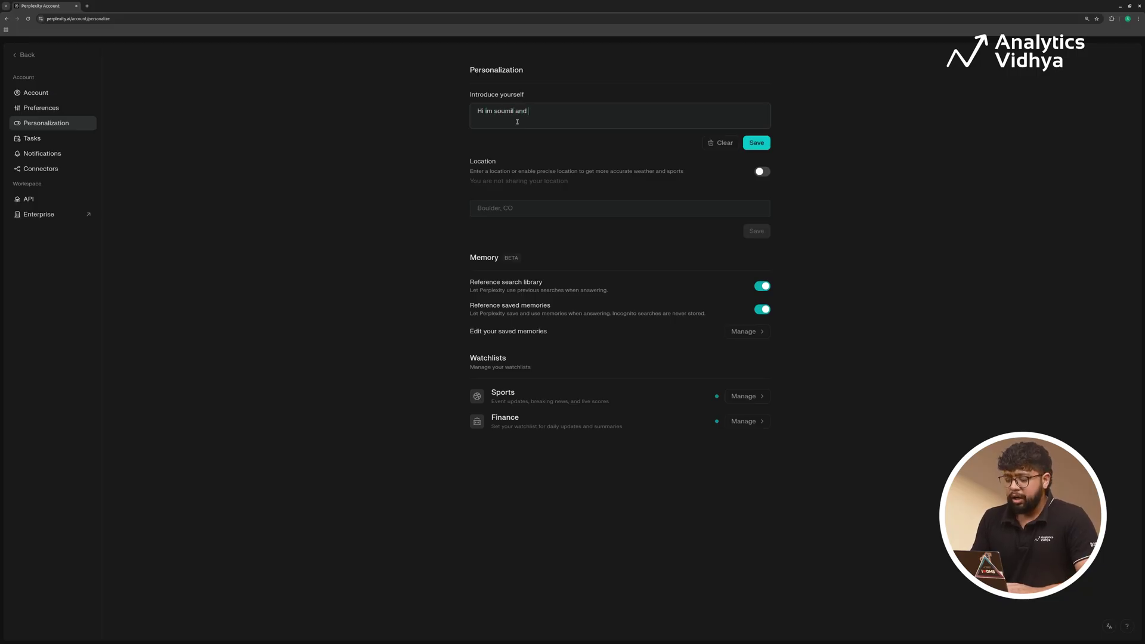
{"action": "type", "text": "im a beg"}
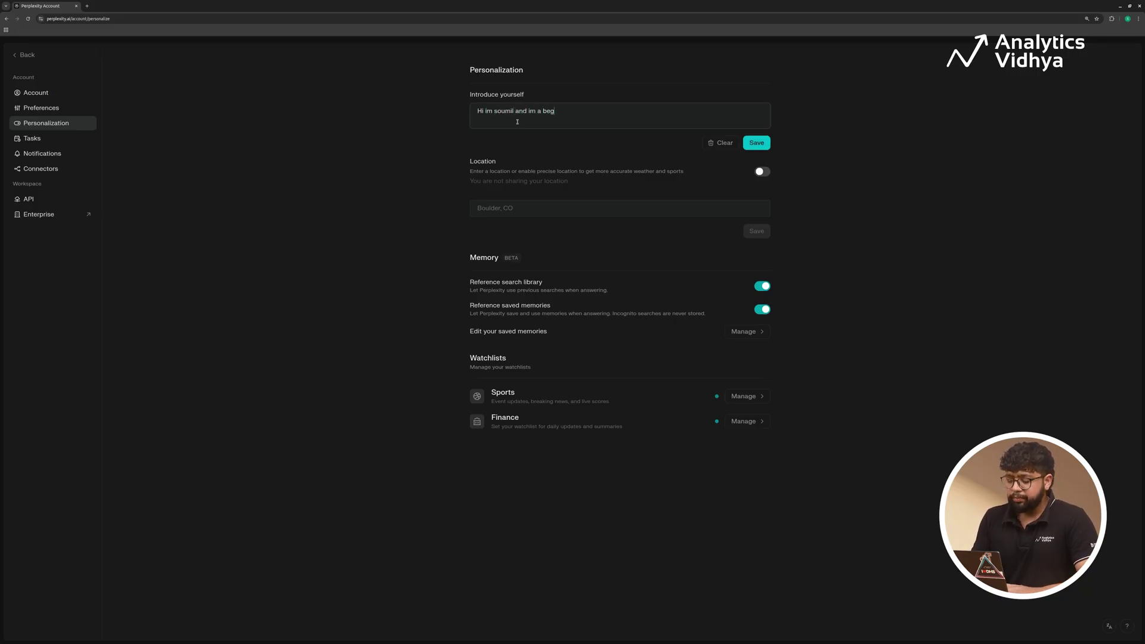
{"action": "type", "text": "ginner in the fi"}
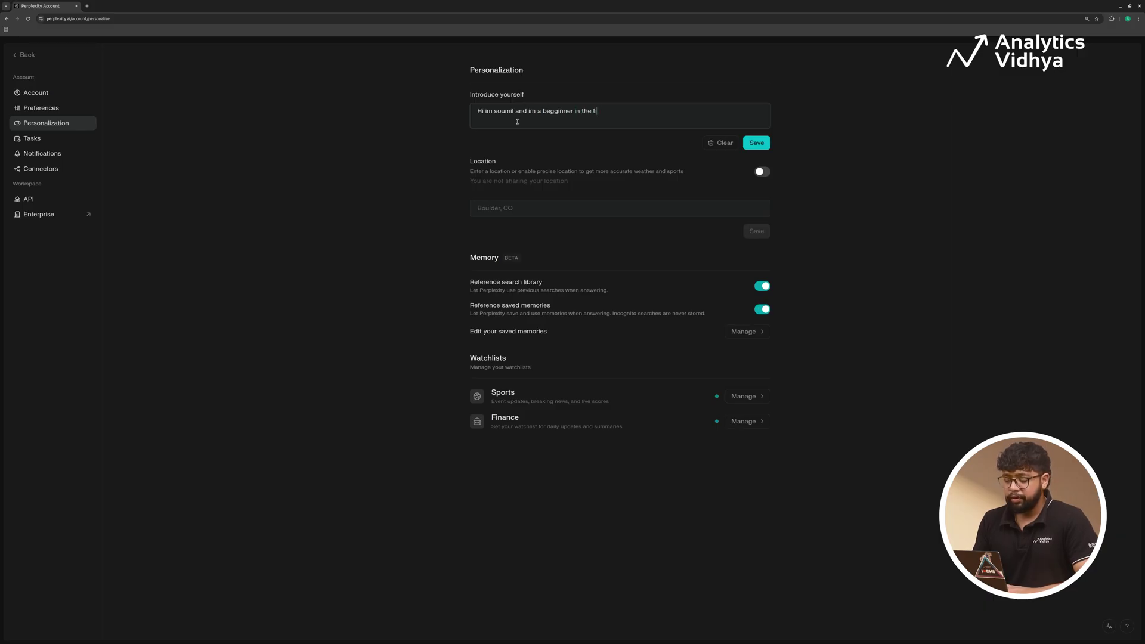
{"action": "type", "text": "eld of data "}
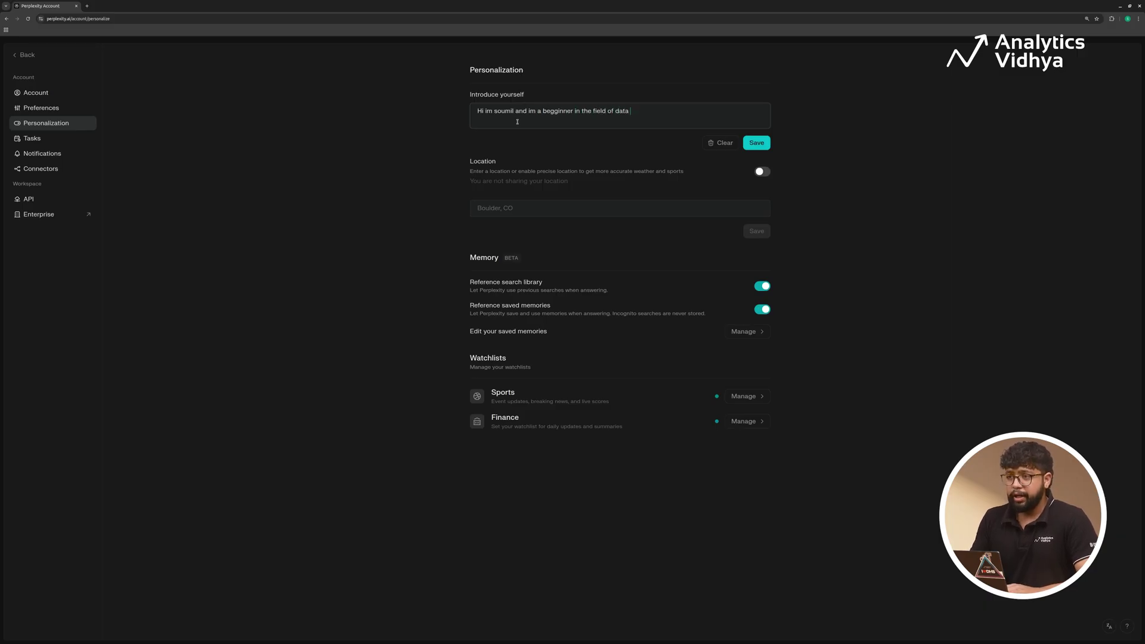
{"action": "type", "text": "science so"}
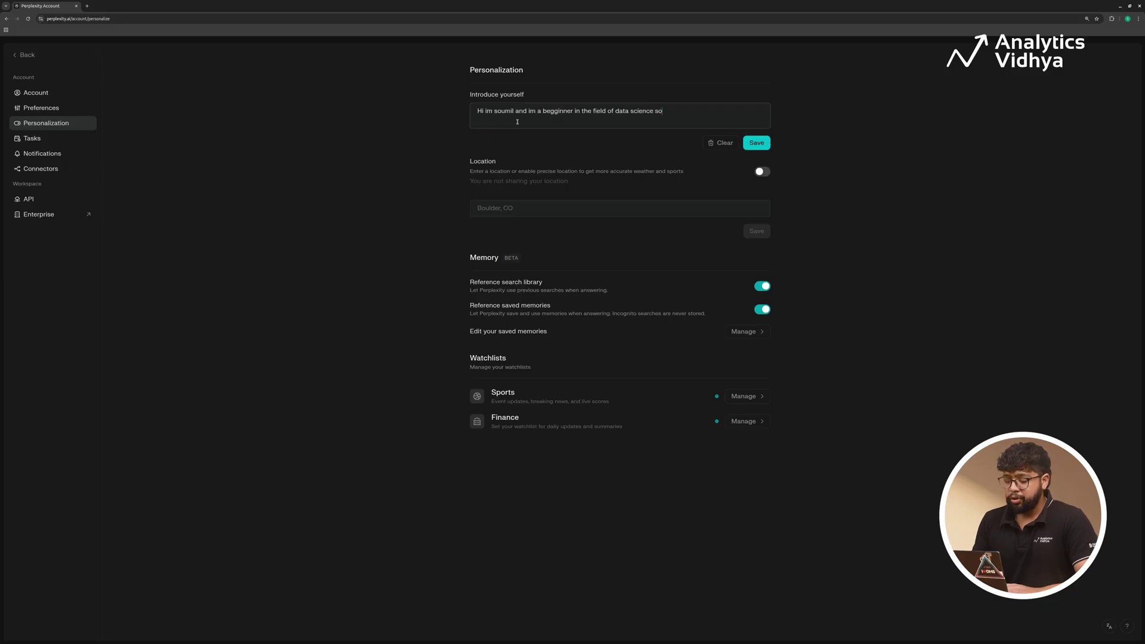
{"action": "type", "text": " i want all"}
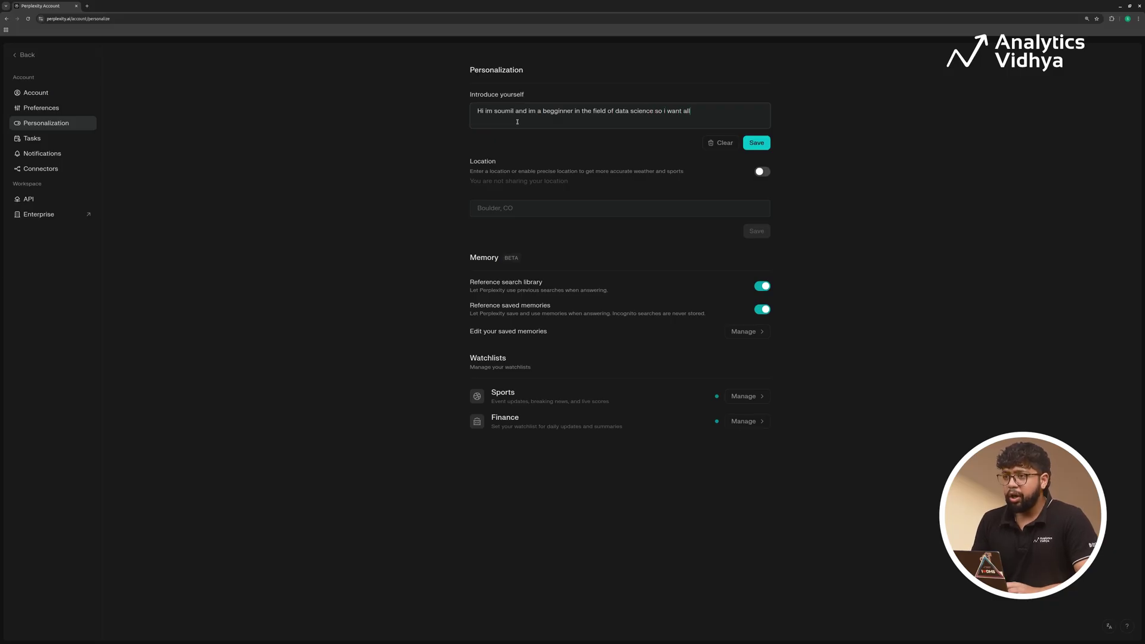
{"action": "type", "text": " explanat"}
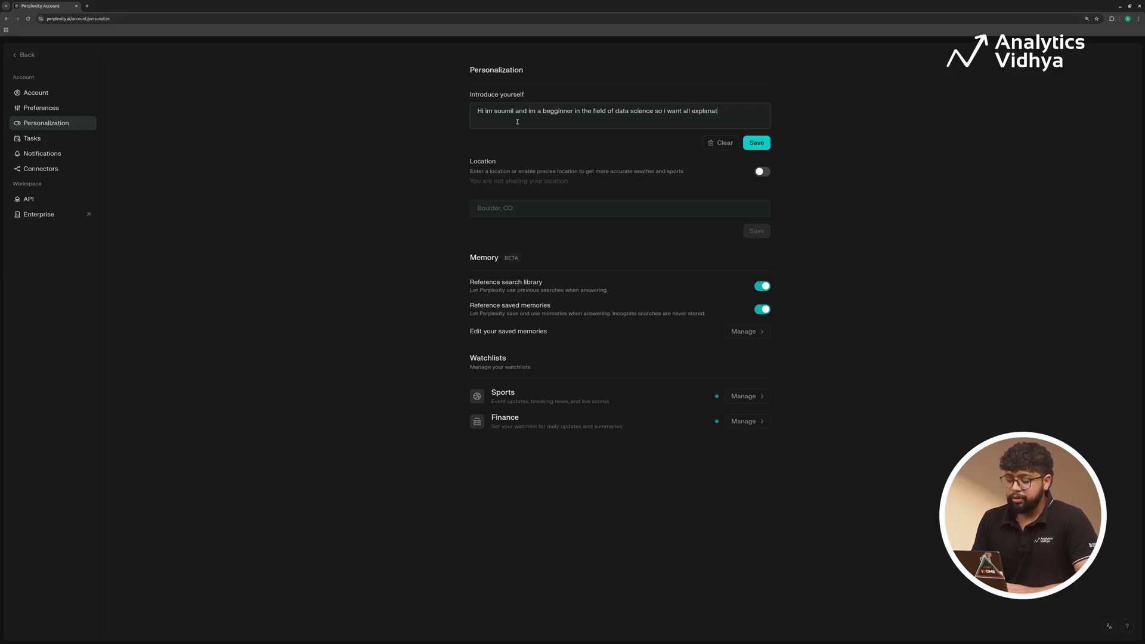
{"action": "type", "text": "ion in a ver"}
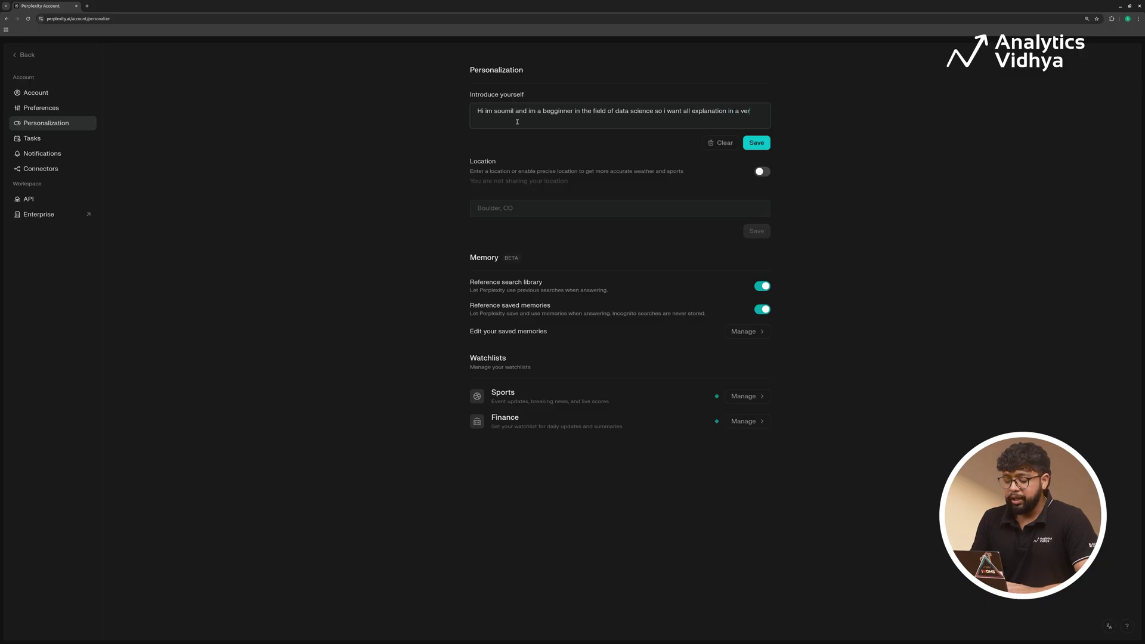
{"action": "type", "text": "y simplifie"}
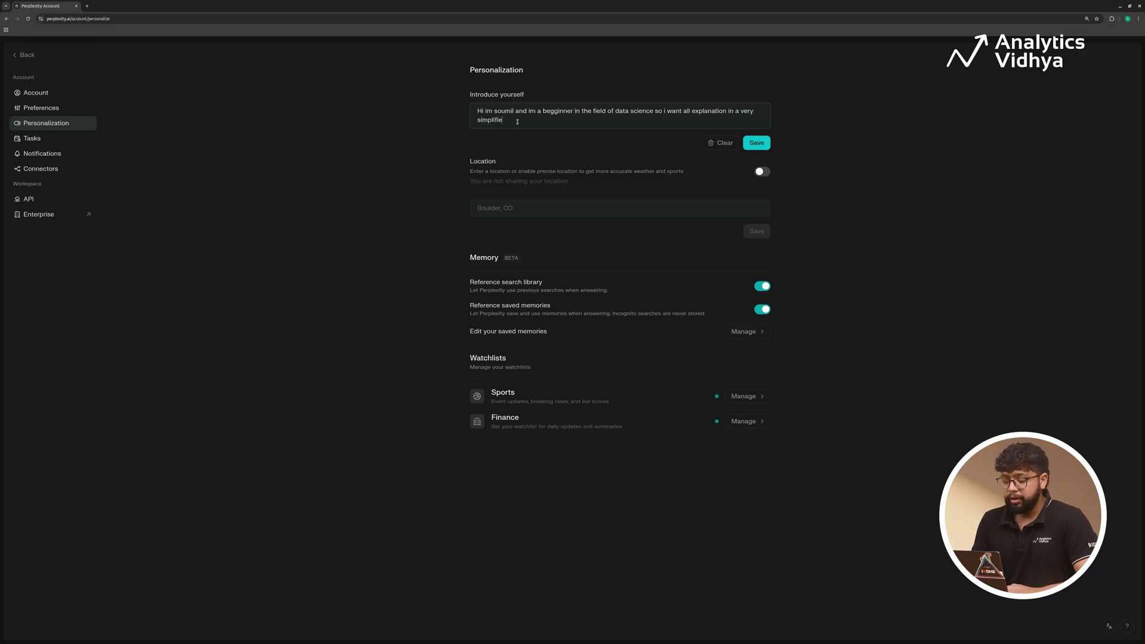
{"action": "type", "text": "d manner"}
{"action": "key", "text": "Return"}
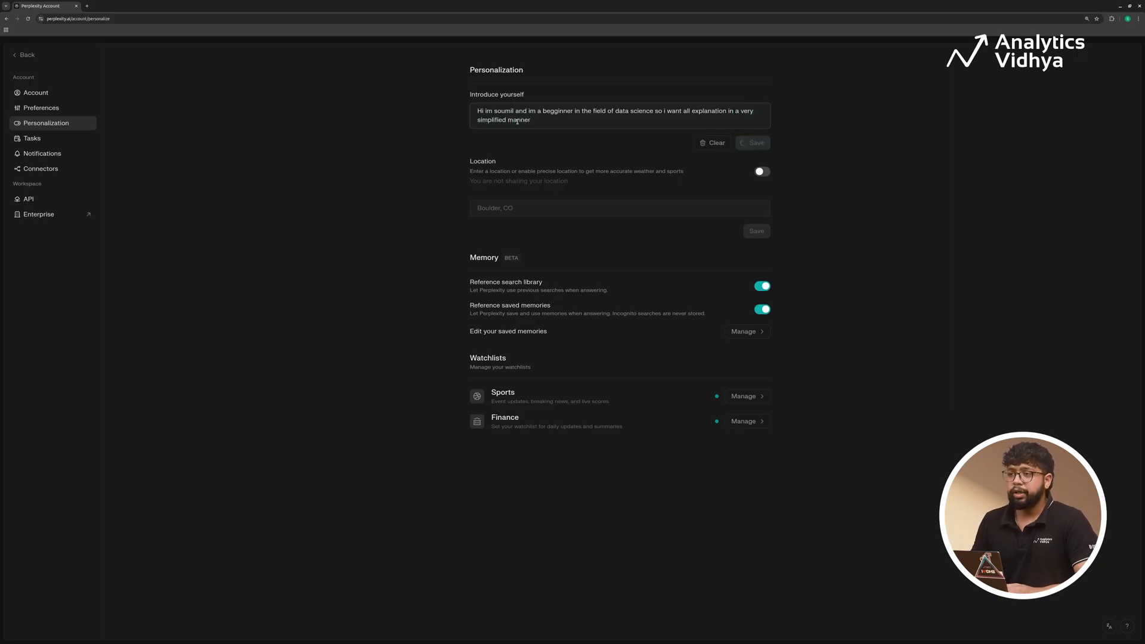
{"action": "left_click", "coordinate": [24, 54]}
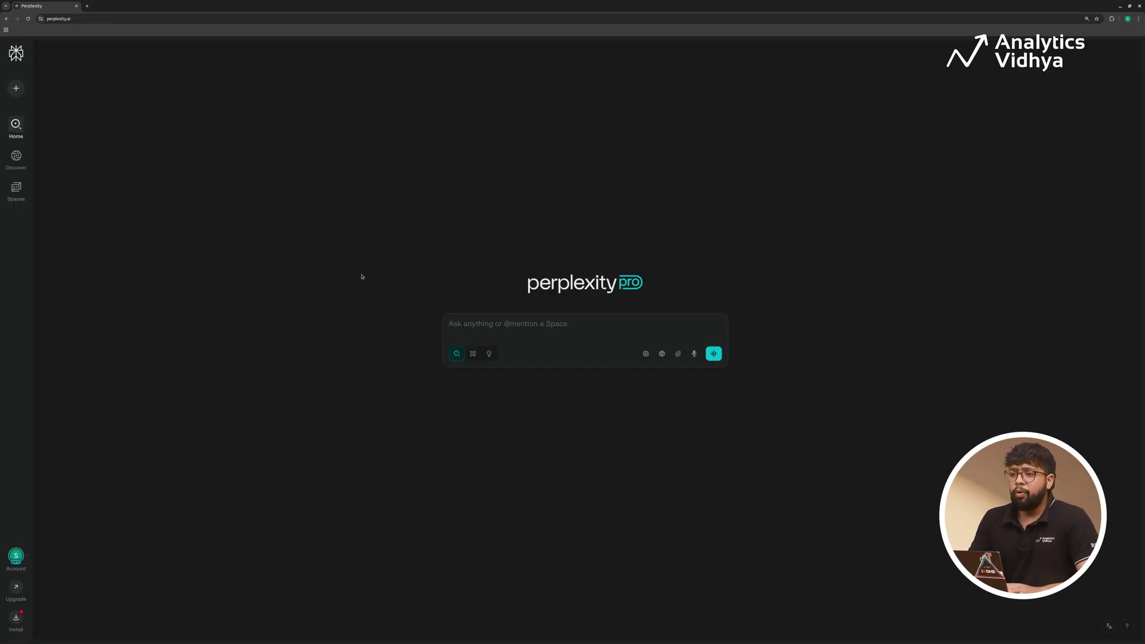
Ask Perplexity 'what is machine learning', fixing the typo before submitting
{"action": "type", "text": "whta"}
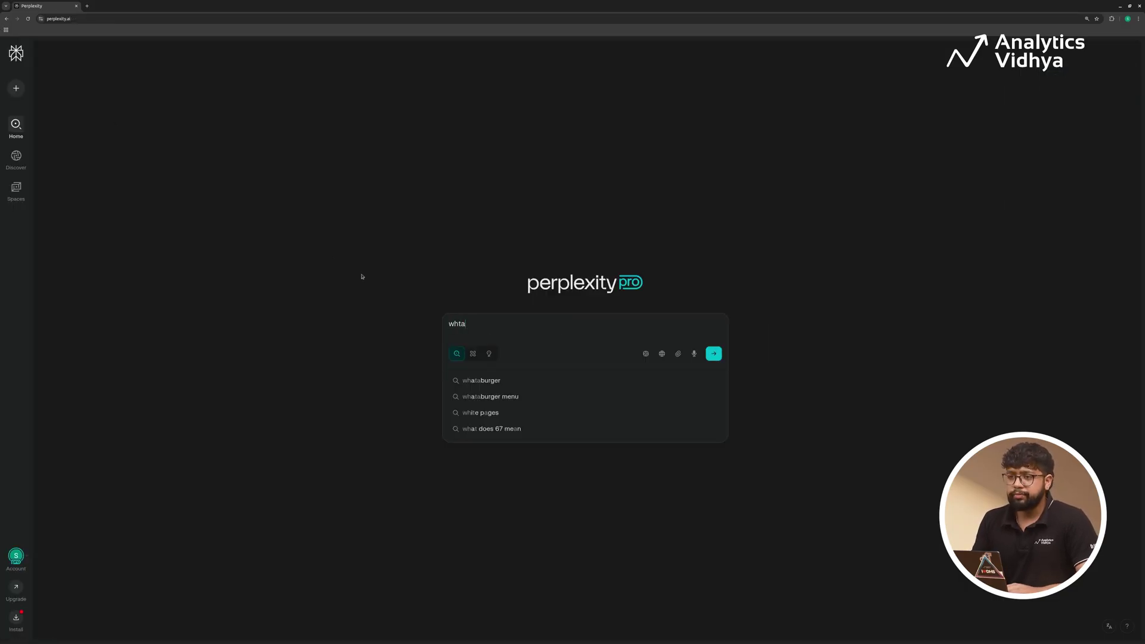
{"action": "key", "text": "BackSpace"}
{"action": "key", "text": "BackSpace"}
{"action": "type", "text": "at is mach"}
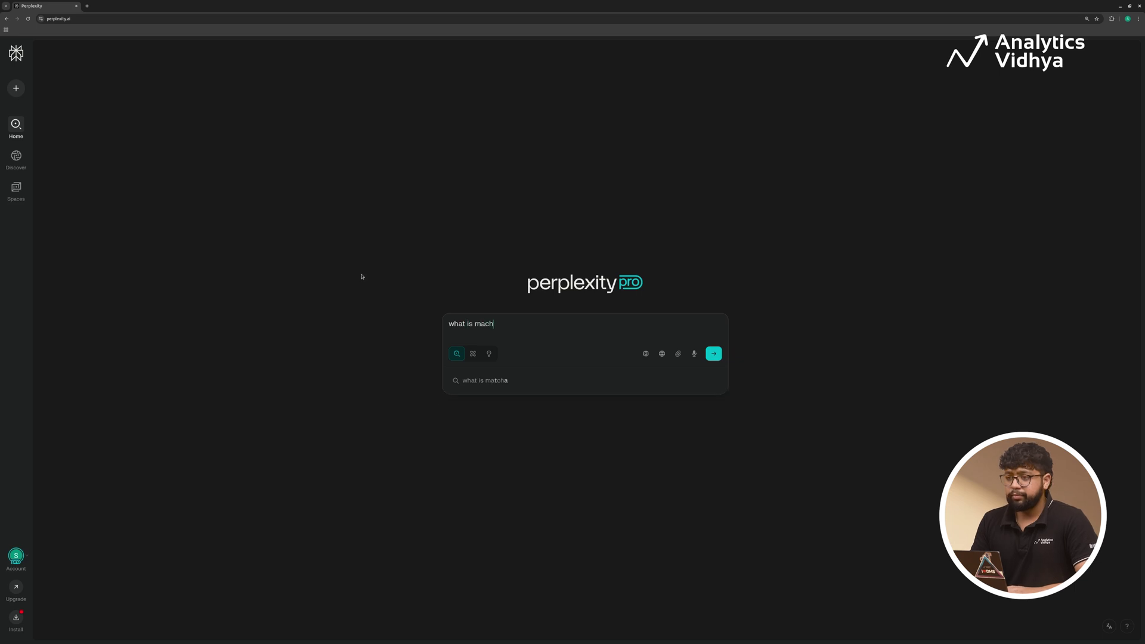
{"action": "type", "text": "ine learning"}
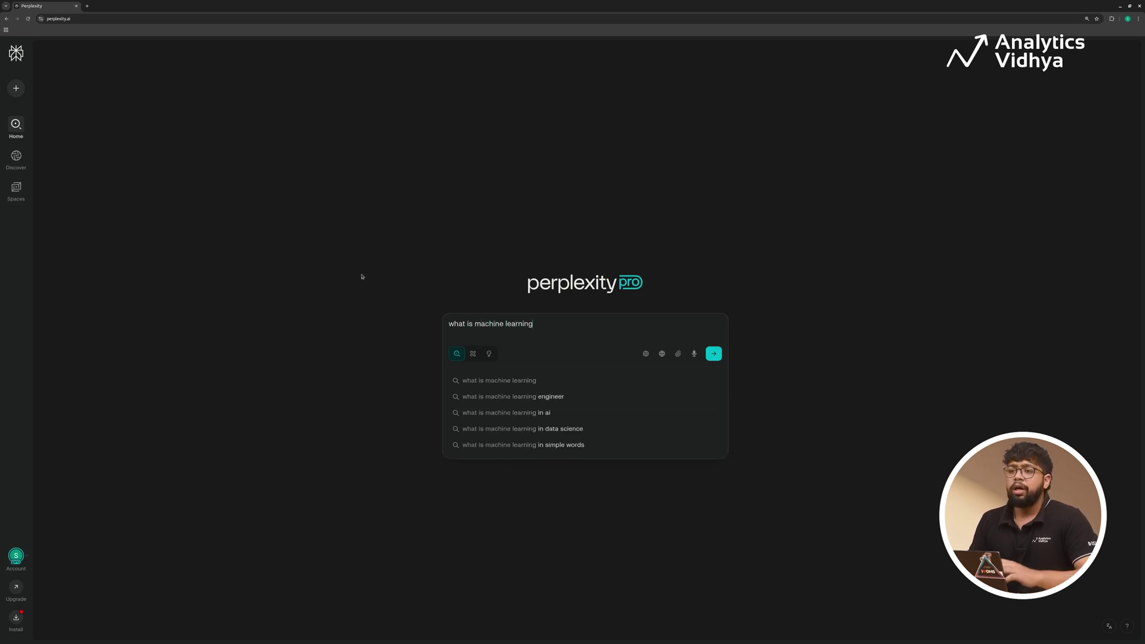
{"action": "key", "text": "Return"}
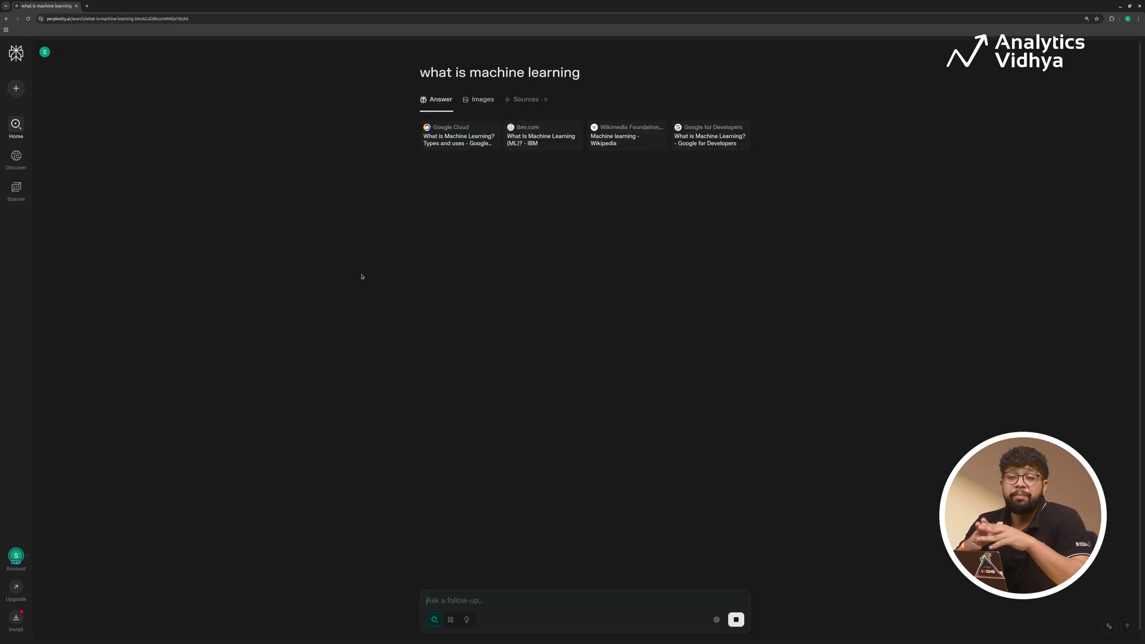